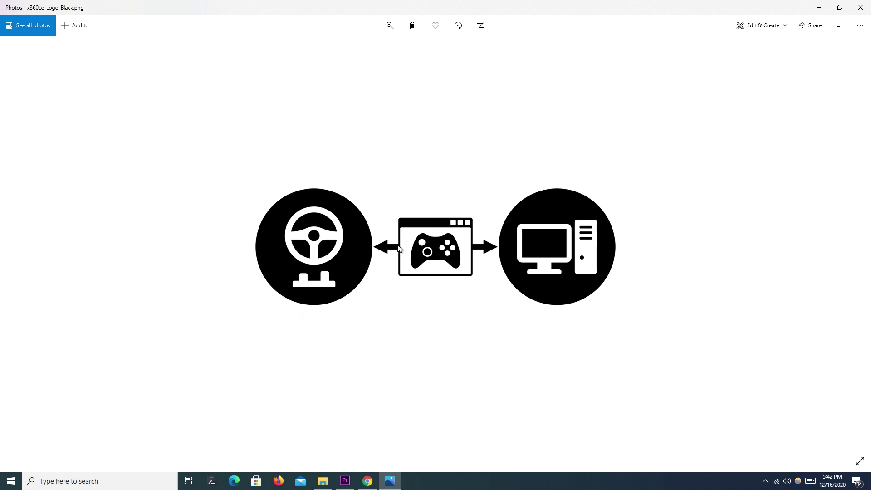
- In Chrome on x360ce.com, download the x360ce 4.17.15.0 build for all games
key(alt+Tab)
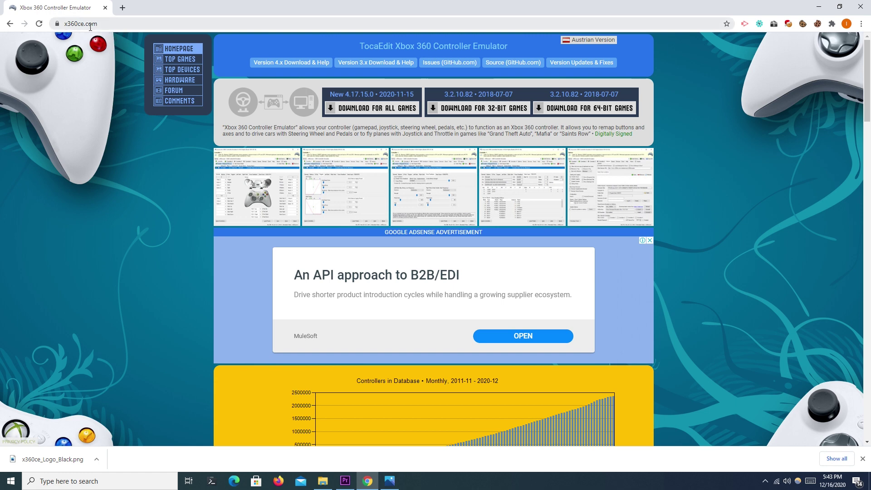
click(66, 23)
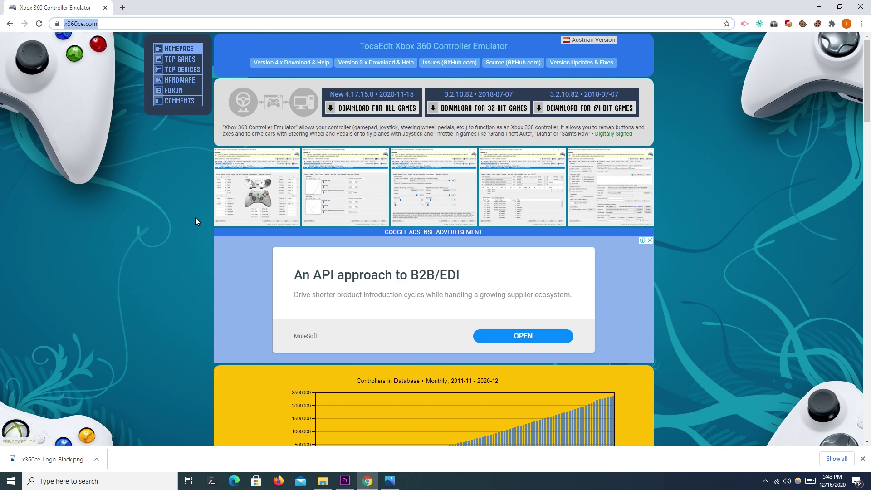
click(364, 113)
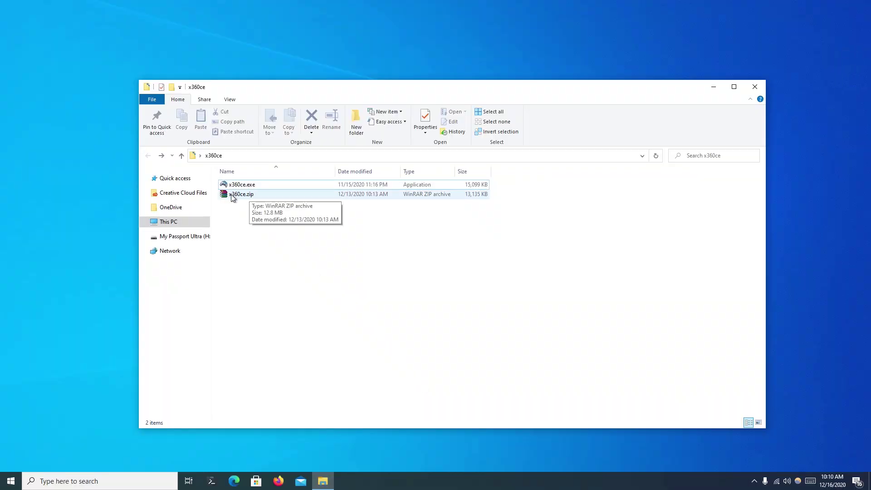
- Check the extract options for x360ce.zip without extracting, then run x360ce.exe from the x360ce folder
click(251, 196)
right_click(251, 196)
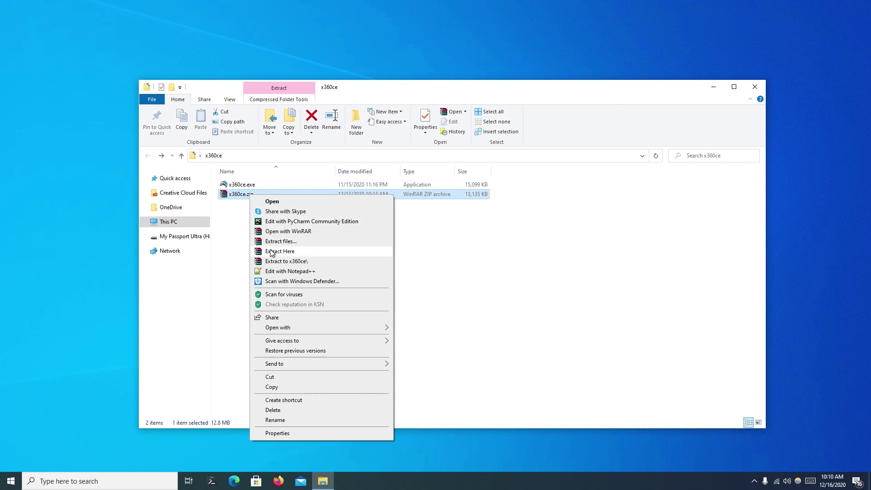
click(234, 241)
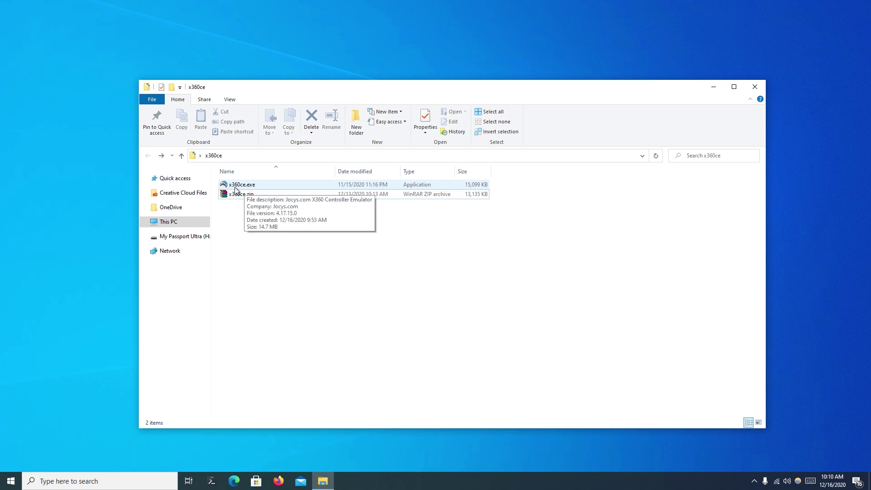
double_click(239, 185)
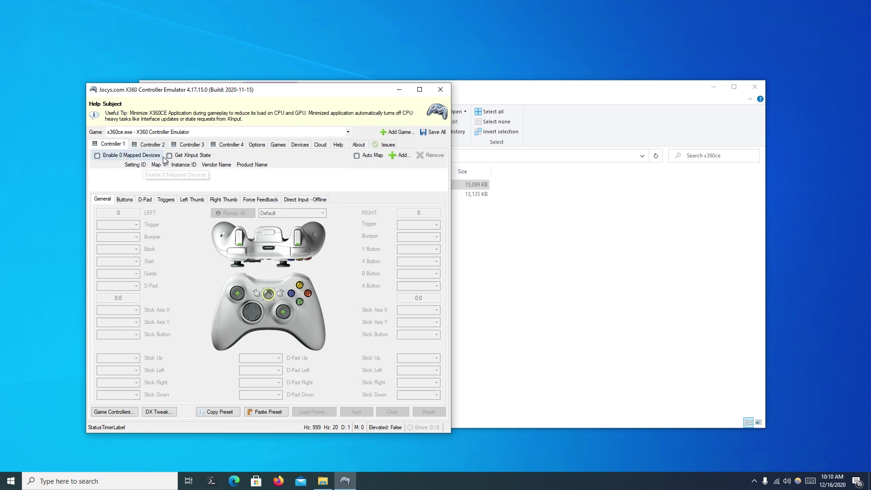
- Add the Logitech G29 Driving Force Racing Wheel as Controller 1's device and choose to auto-fill its settings
click(400, 155)
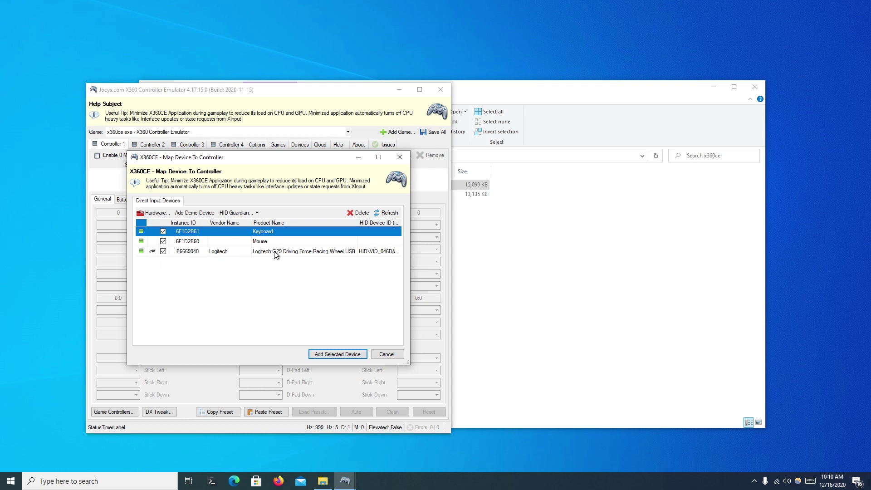
click(349, 251)
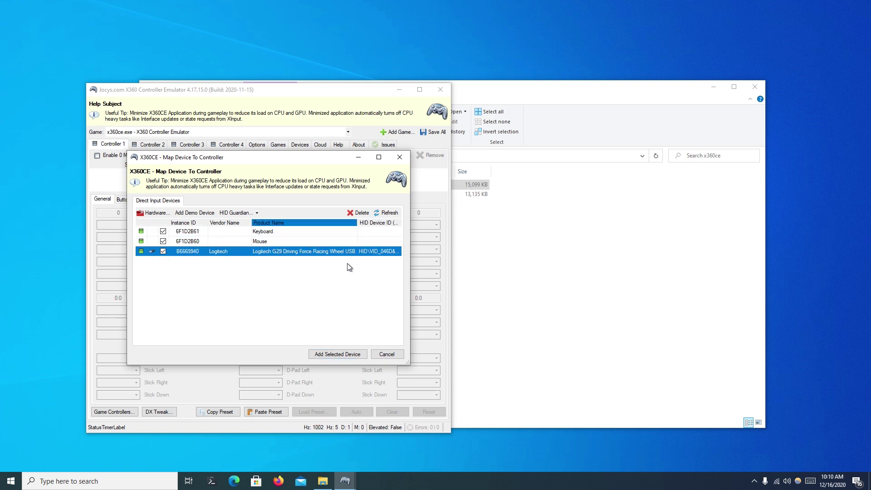
click(351, 355)
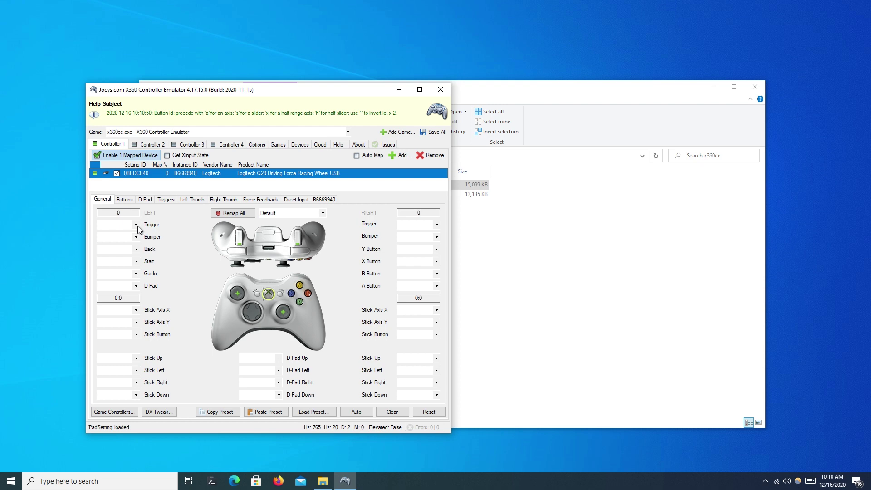
click(349, 412)
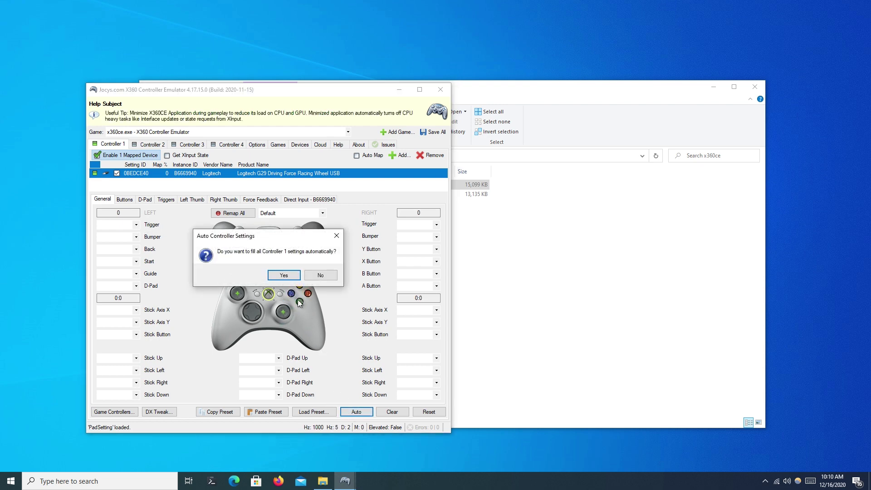
- Confirm the auto-fill, then record pedal inputs for the left and right triggers
click(284, 275)
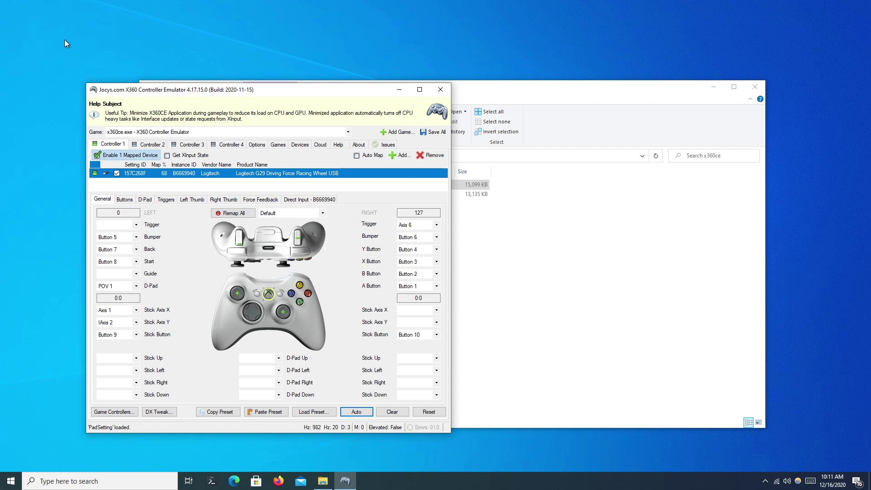
click(136, 225)
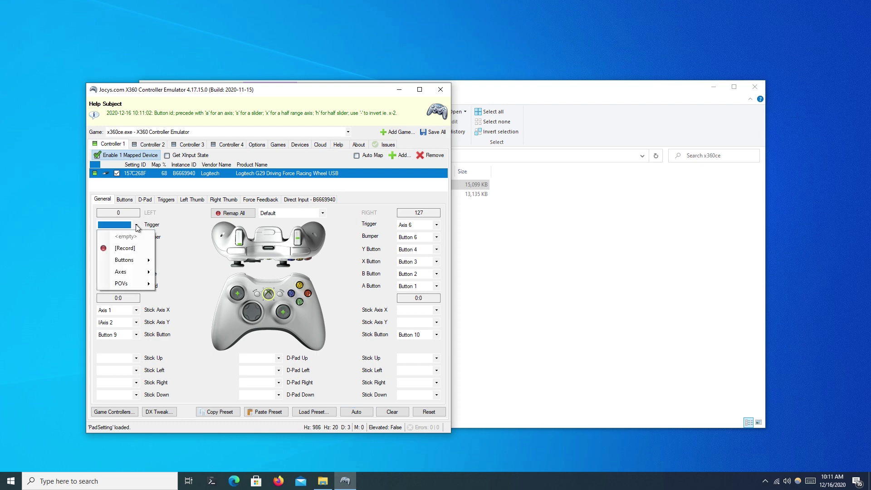
click(139, 248)
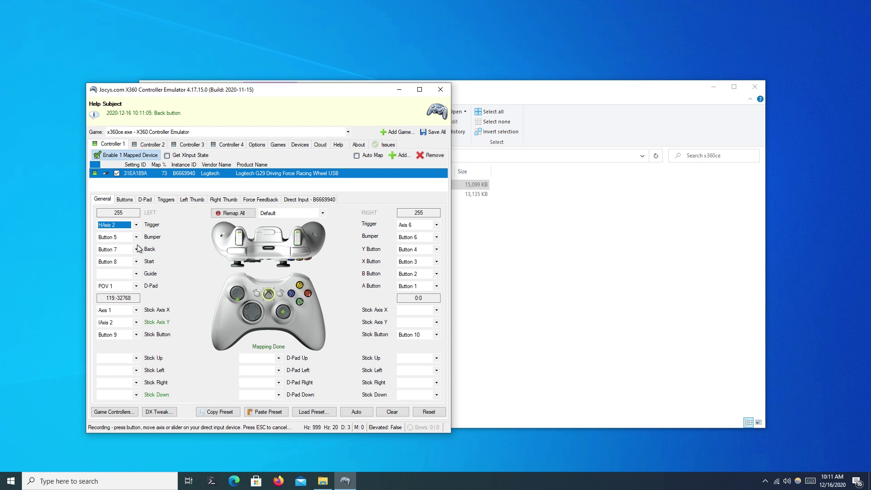
click(427, 225)
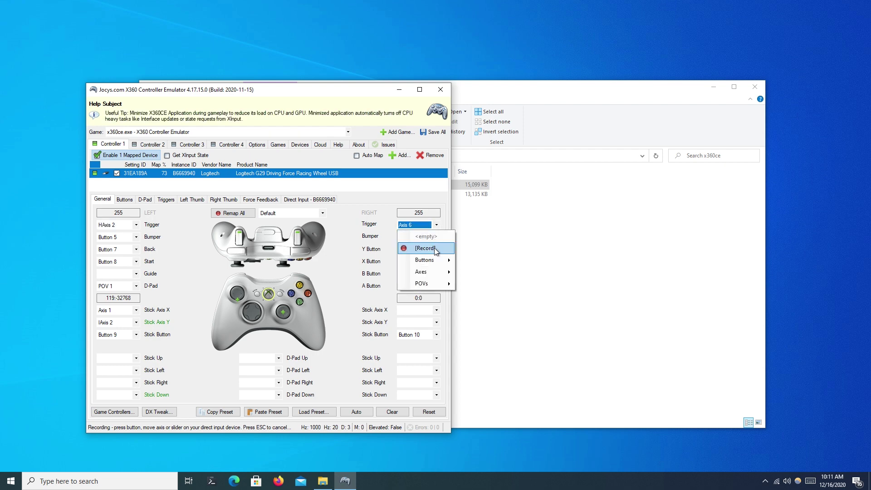
click(435, 250)
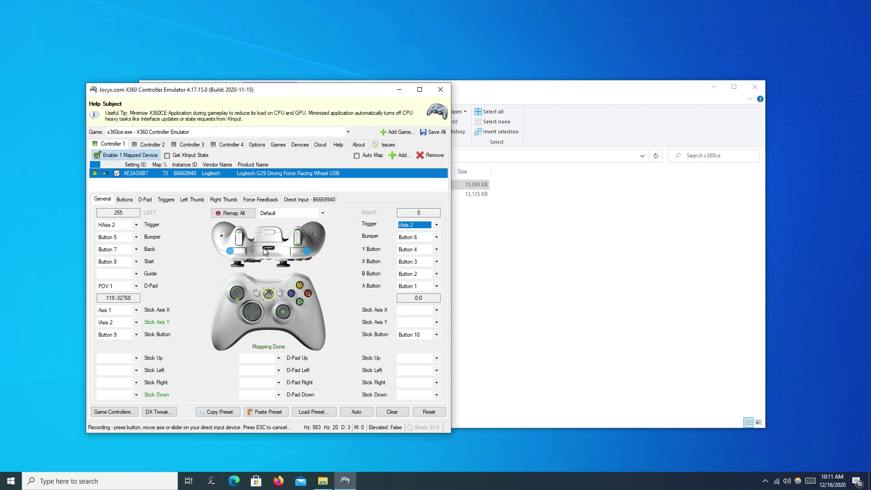
- Re-record the left trigger so it reads the pedal as IAxis 6
click(136, 225)
click(136, 225)
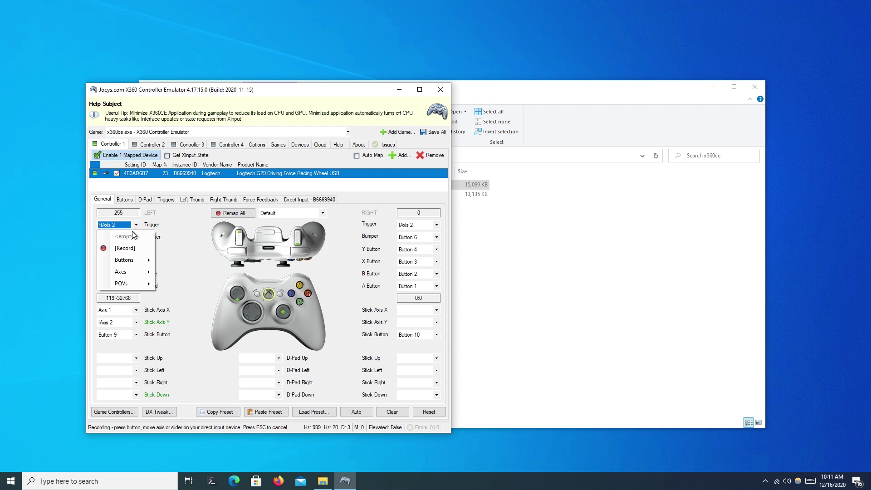
click(129, 249)
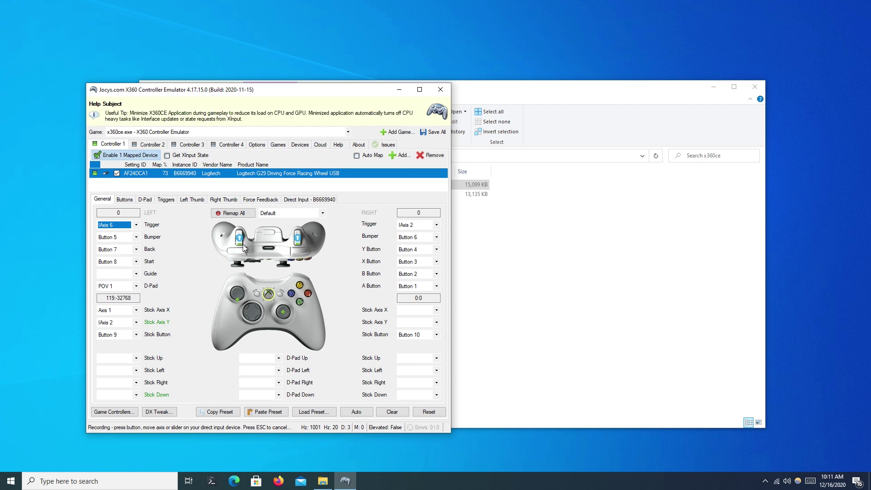
click(135, 321)
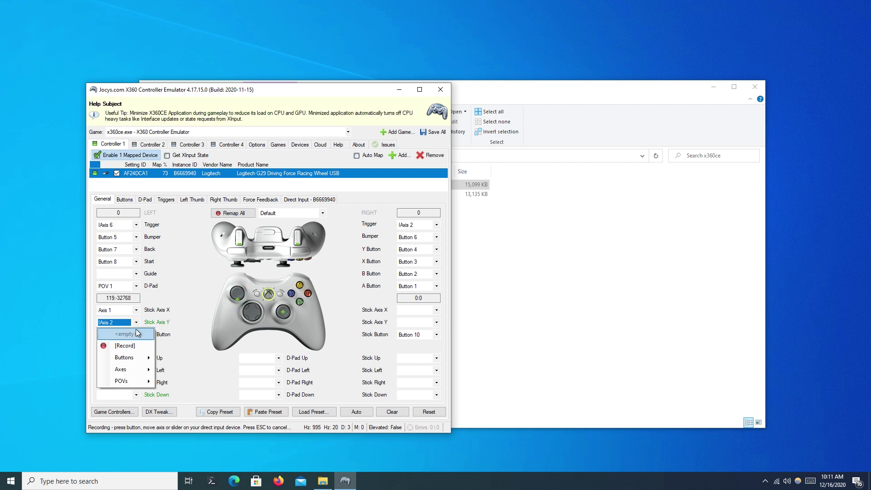
- Set Stick Axis Y to <empty>, leaving the wheel on Stick Axis X only
click(134, 333)
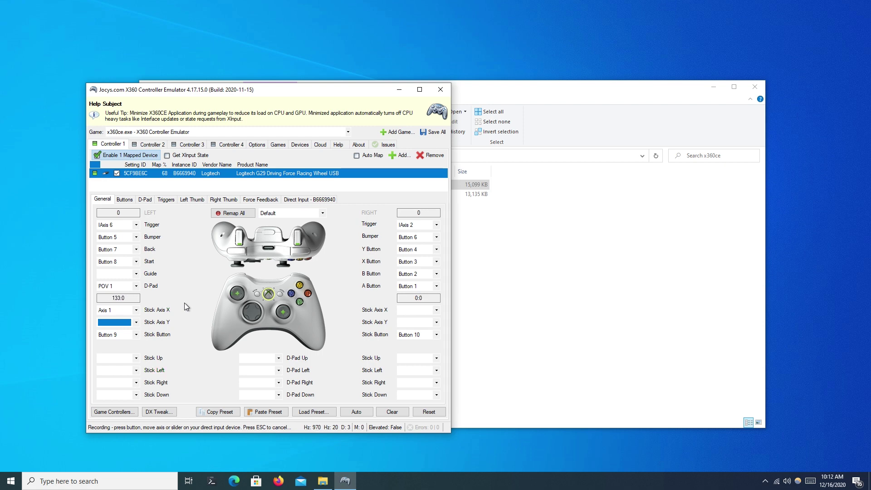
- On the Left Thumb tab, invert the X-axis and raise its sensitivity to 100%
click(192, 200)
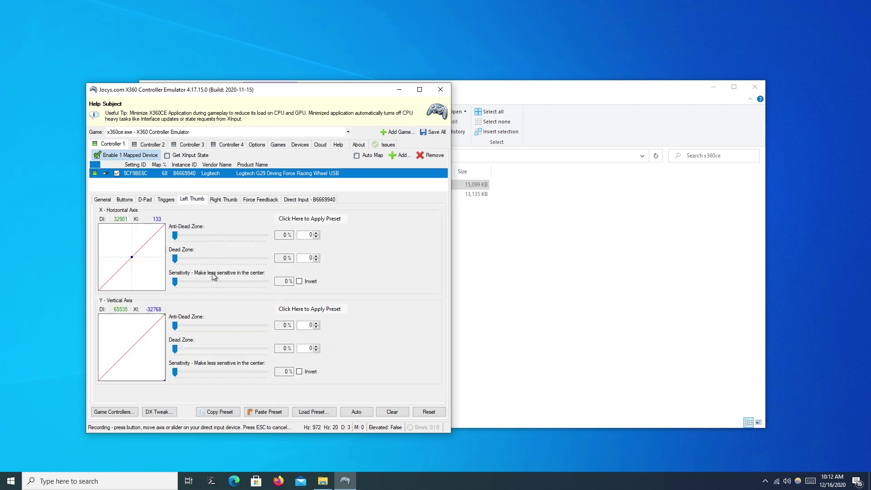
click(300, 283)
drag(173, 282, 266, 281)
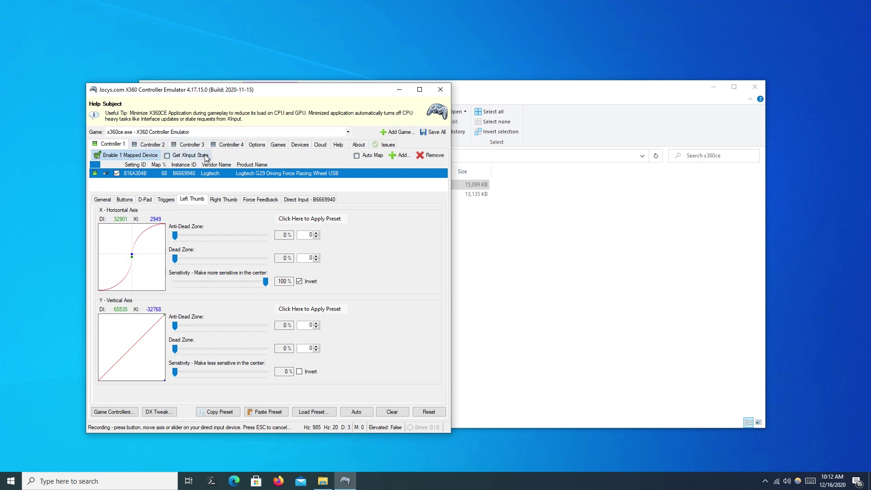
- Switch to the Games page listing x360ce.exe
click(278, 145)
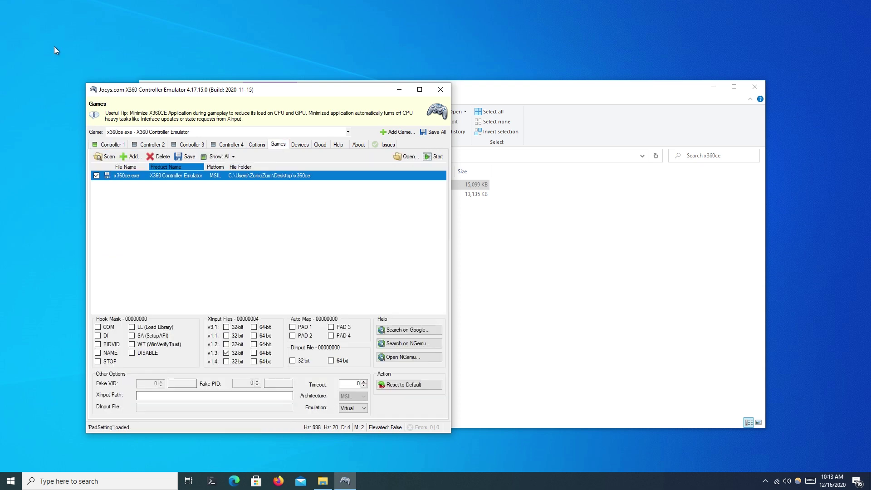
- Add G:\Games\Cyberpunk 2077\bin\x64\Cyberpunk2077.exe to the games list and select its row
click(132, 159)
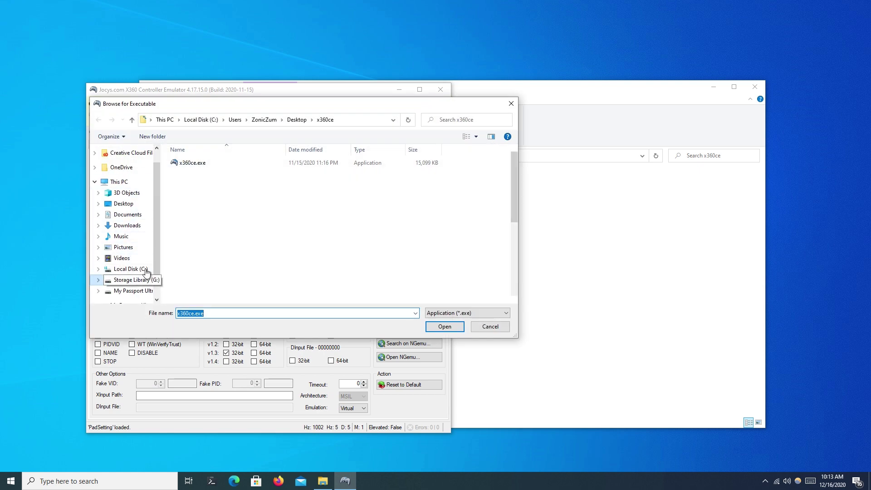
click(136, 279)
double_click(195, 236)
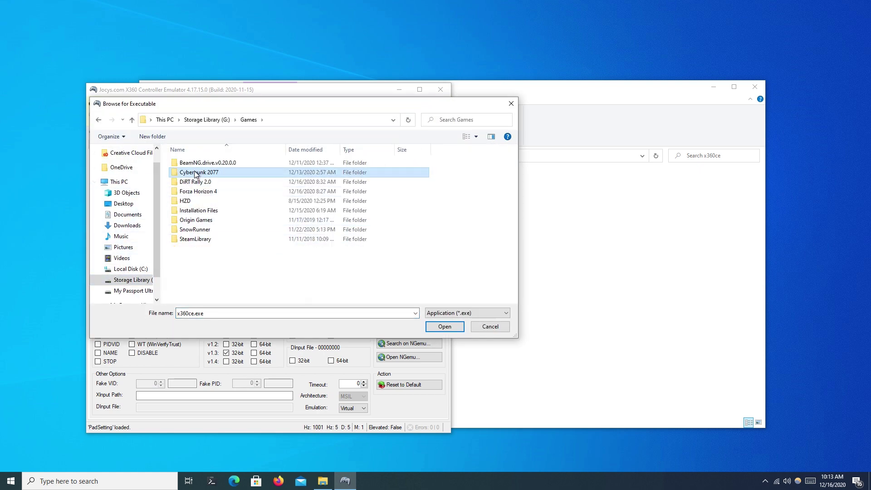
double_click(195, 173)
double_click(188, 193)
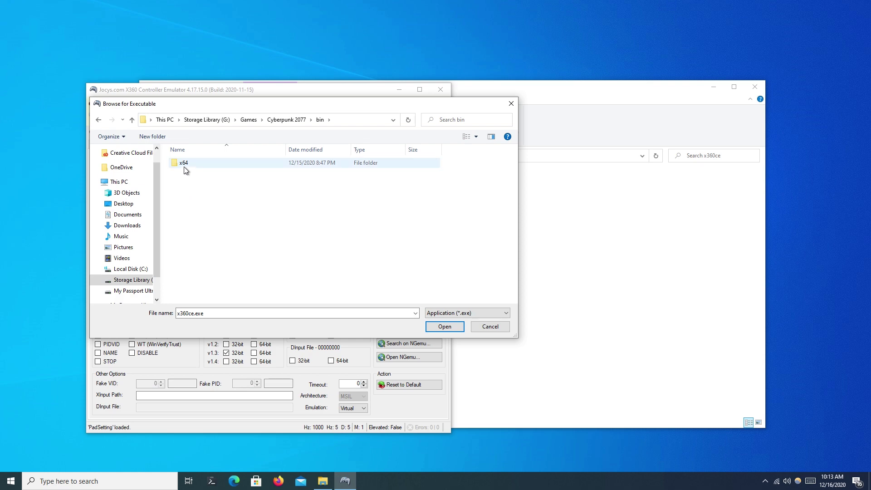
double_click(183, 164)
click(186, 192)
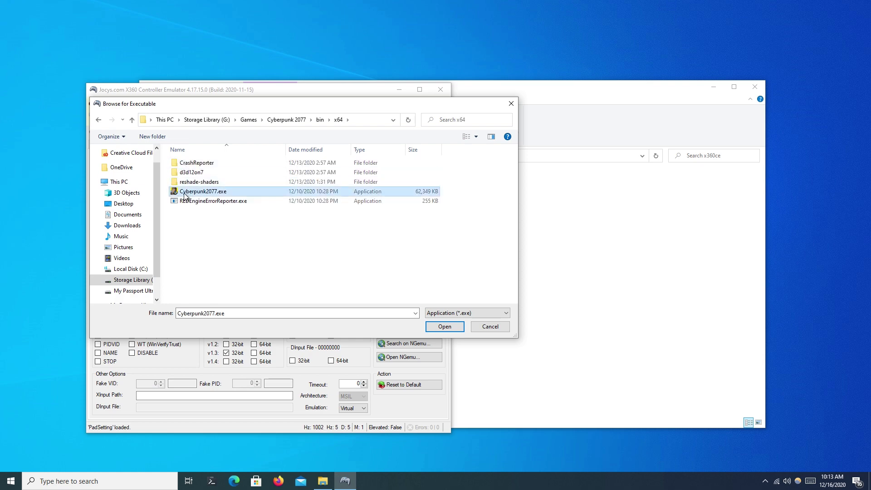
click(437, 329)
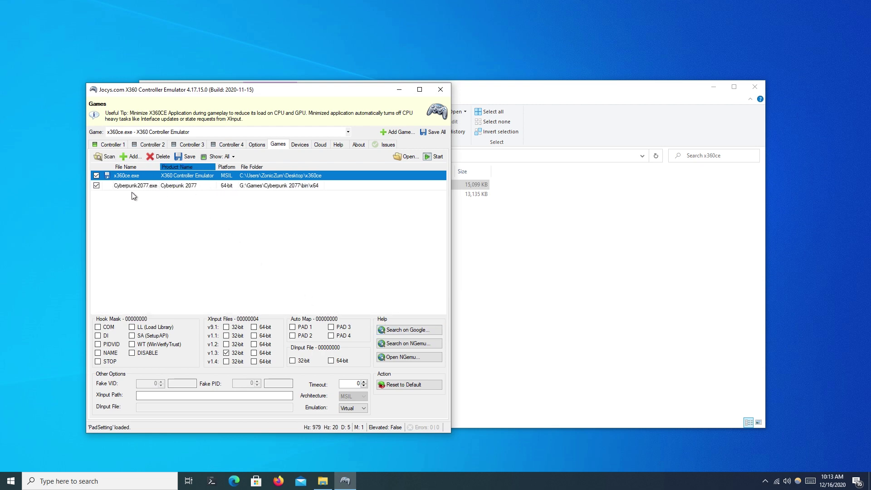
click(227, 187)
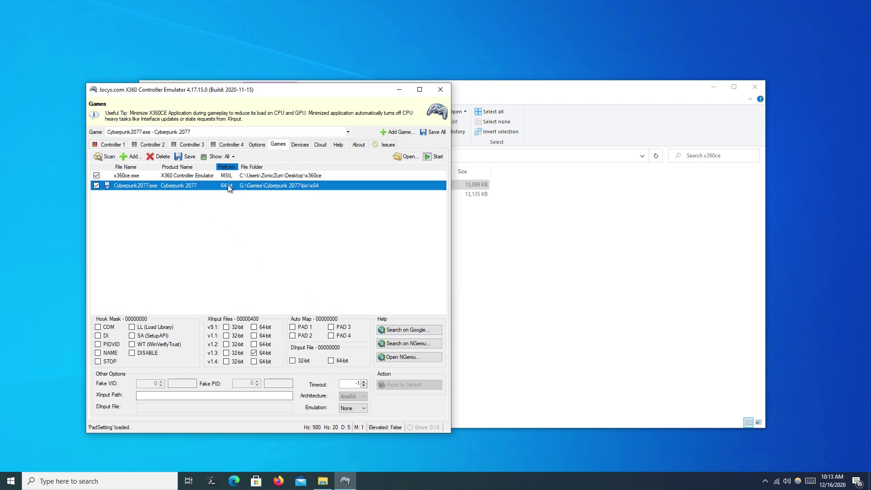
- Enable the mapped G29 on Controller 1, invert left thumb X at 100% sensitivity, and save all
click(115, 147)
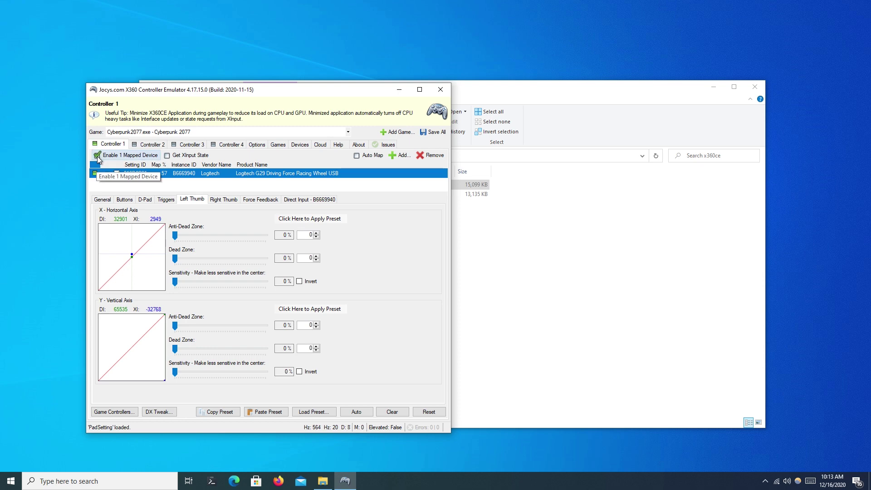
click(97, 156)
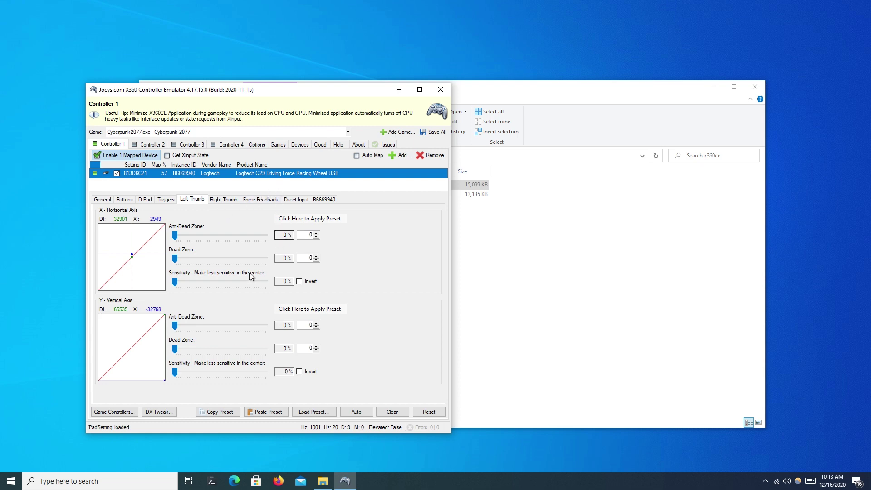
click(300, 281)
drag(176, 282, 283, 282)
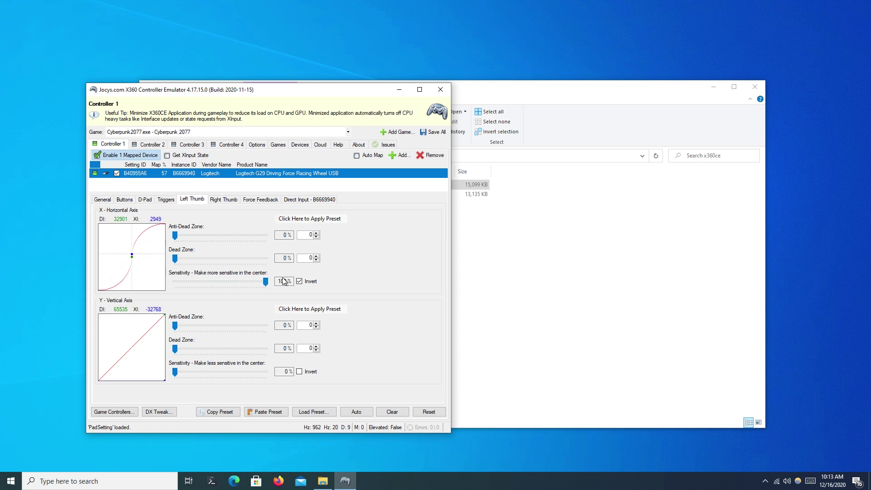
click(429, 137)
- Search 'Logitech' to launch Logitech Gaming Software, then bring its window up from the hidden tray icons
click(119, 482)
text(Lo)
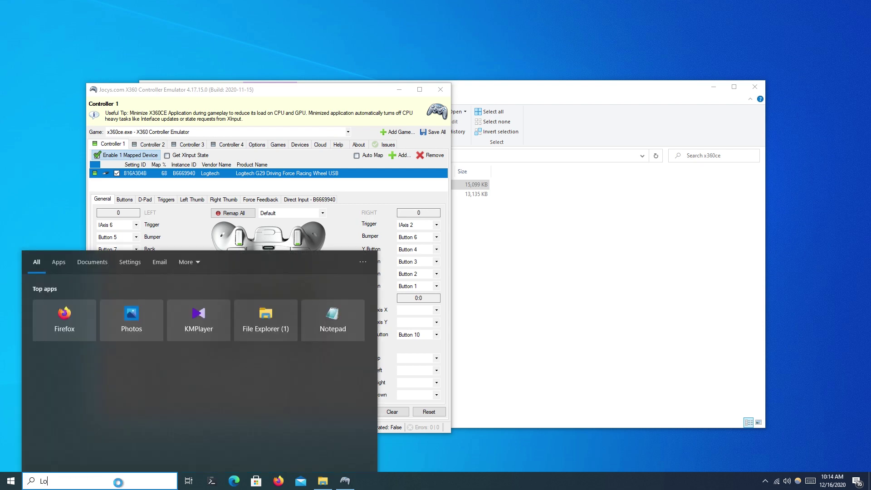
text(gitech)
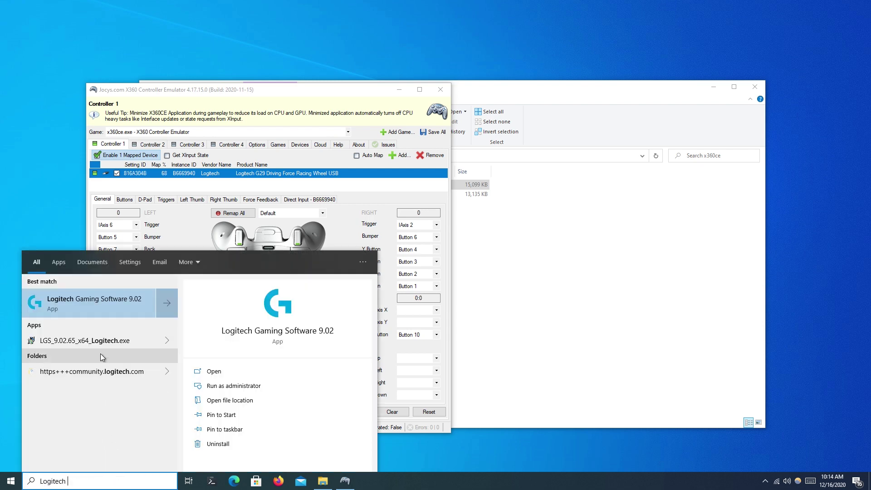
click(80, 306)
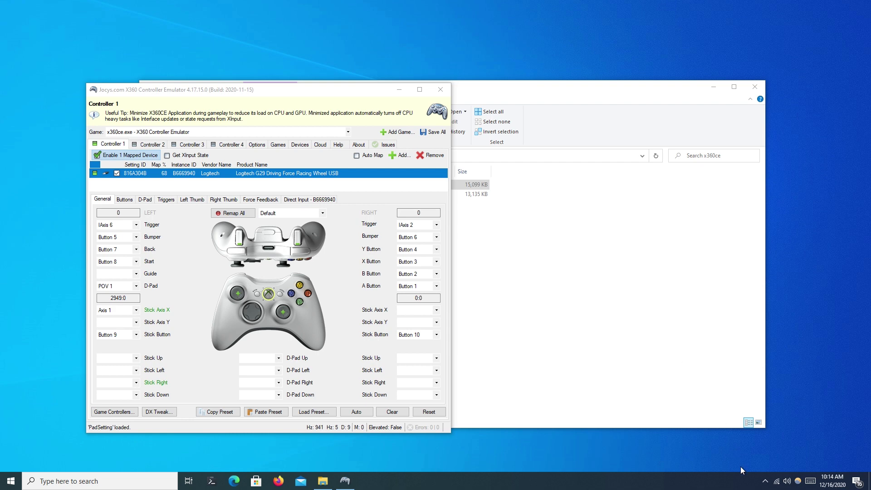
click(765, 480)
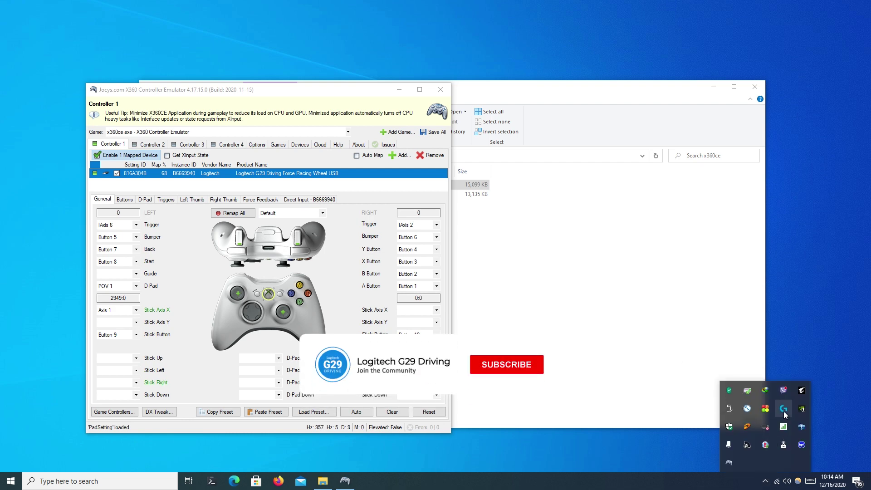
click(621, 379)
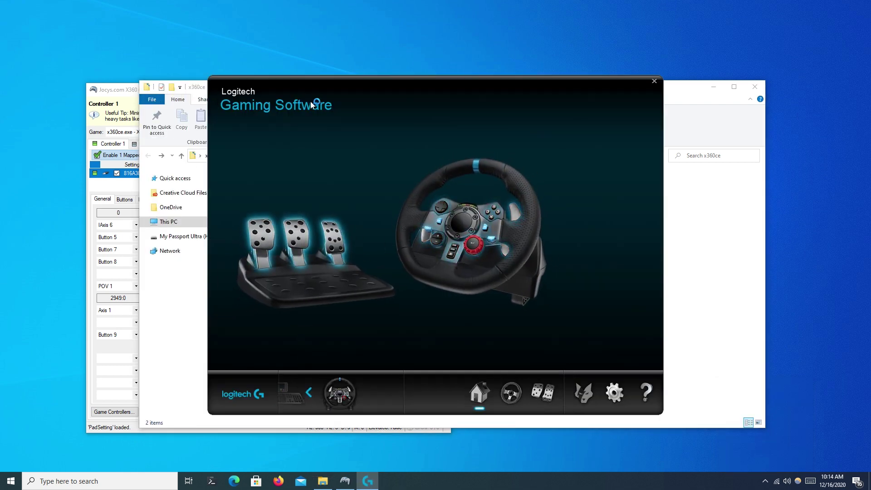
- Drag the G29 steering wheel sensitivity from 23% to 16%, confirm with OK, and close Logitech Gaming Software
click(511, 392)
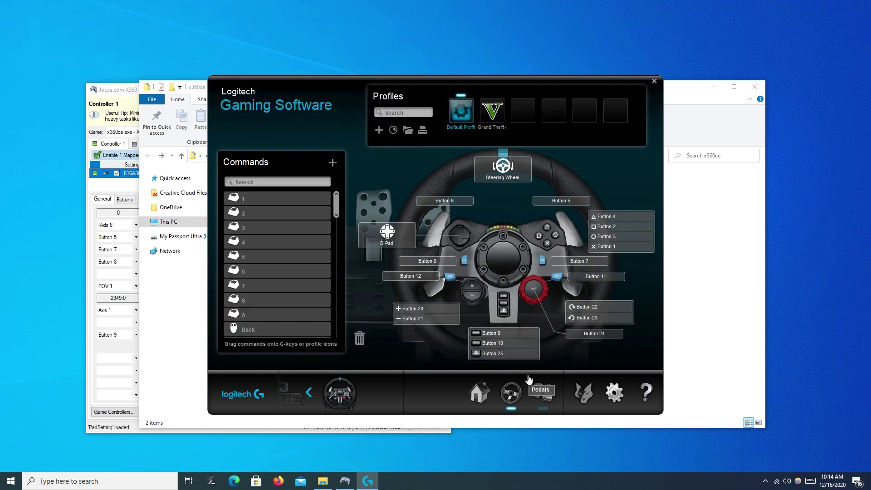
click(503, 174)
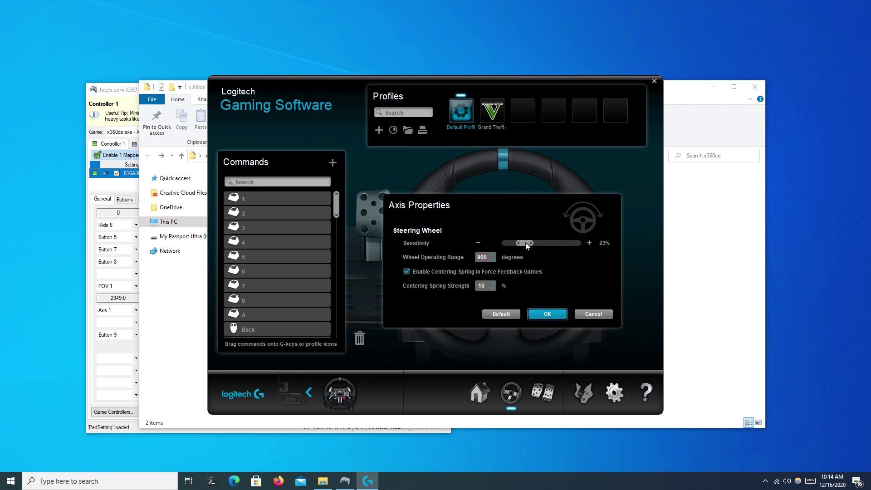
drag(525, 243, 521, 243)
click(541, 315)
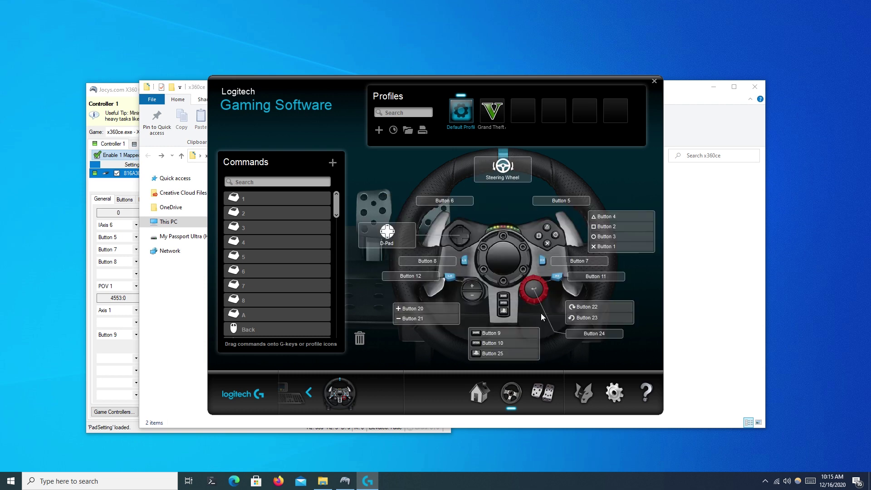
click(654, 81)
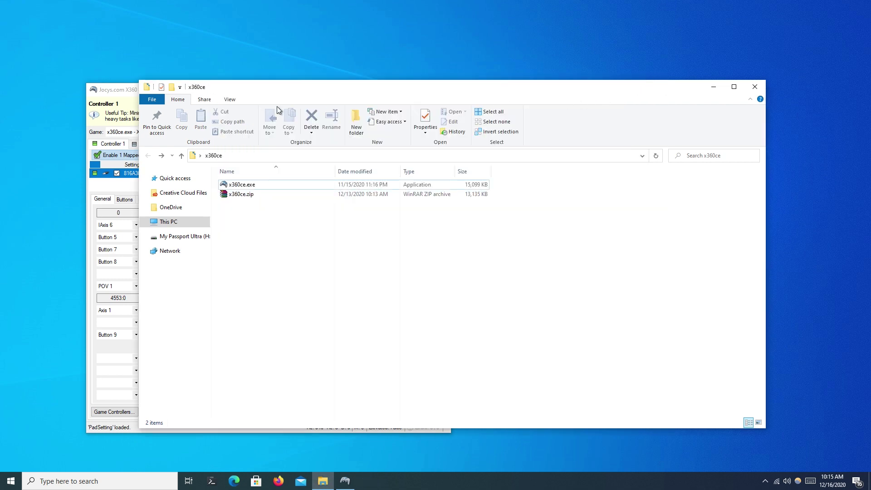
- Start Cyberpunk2077.exe from x360ce's Games list, approve the UAC prompt with Yes, then minimize x360ce
click(119, 90)
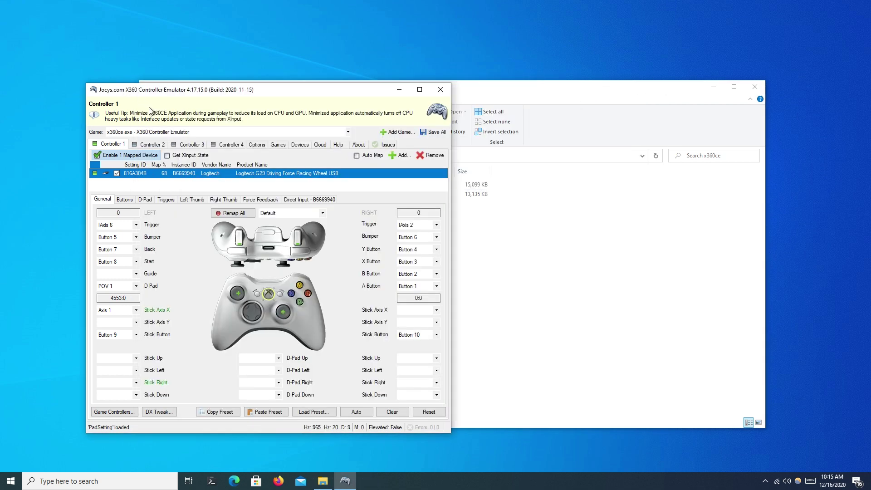
click(278, 145)
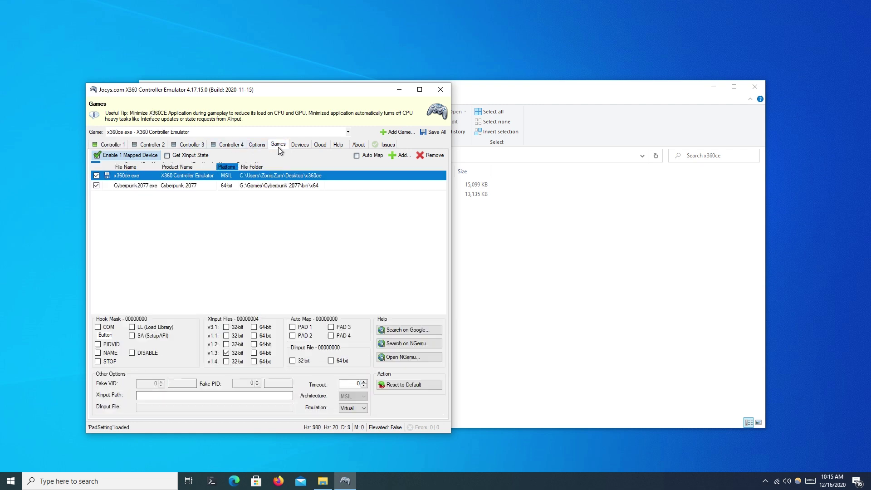
click(278, 186)
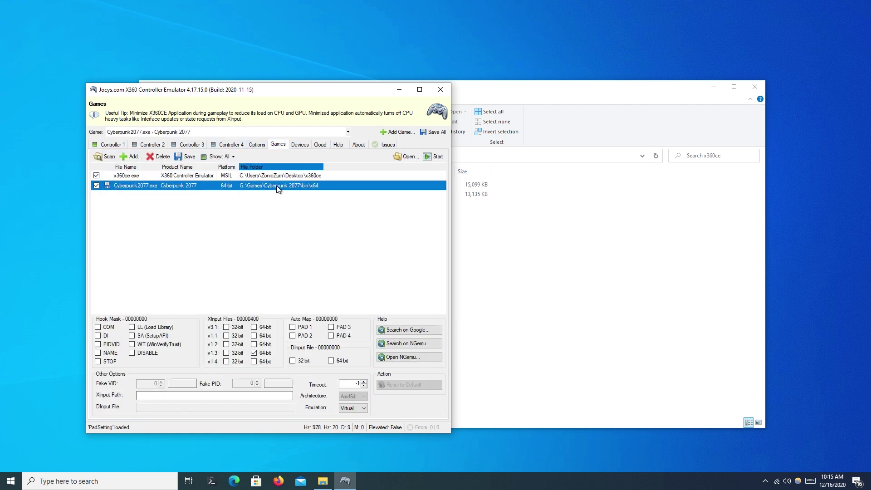
click(430, 156)
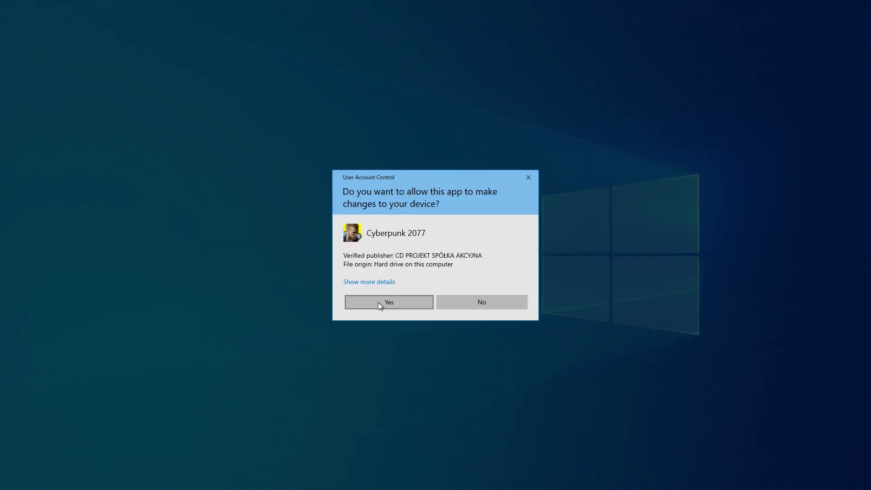
click(378, 303)
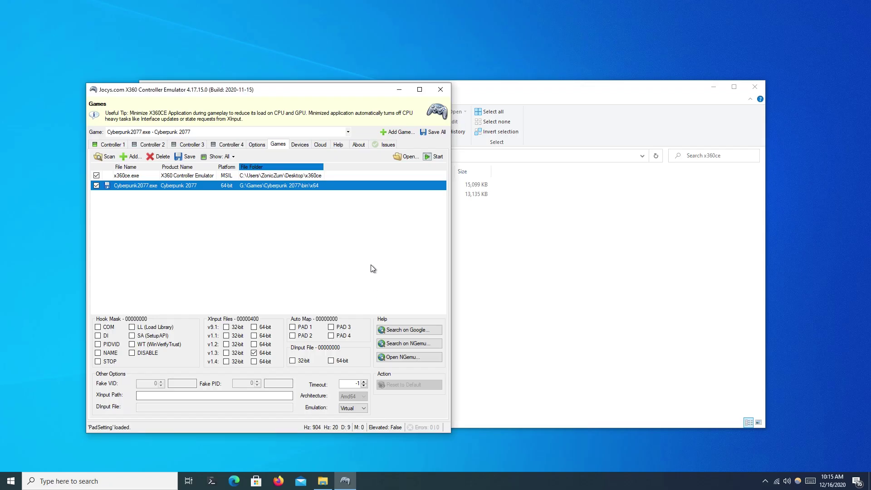
click(399, 91)
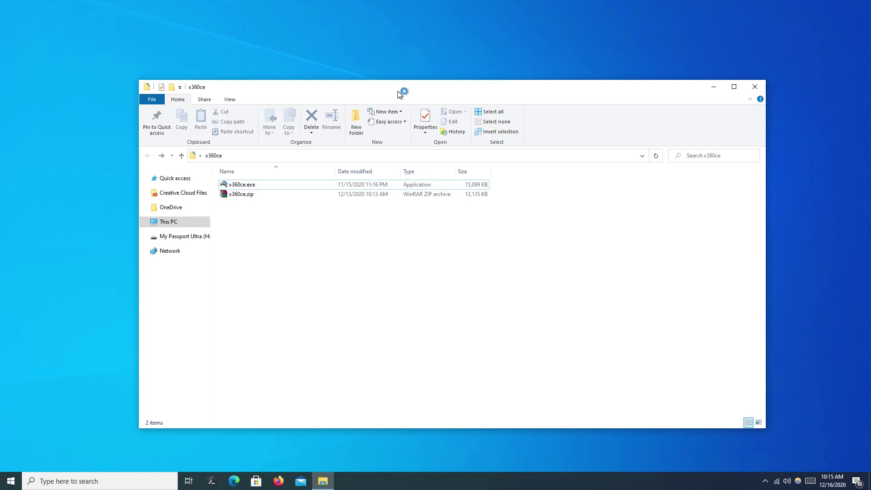